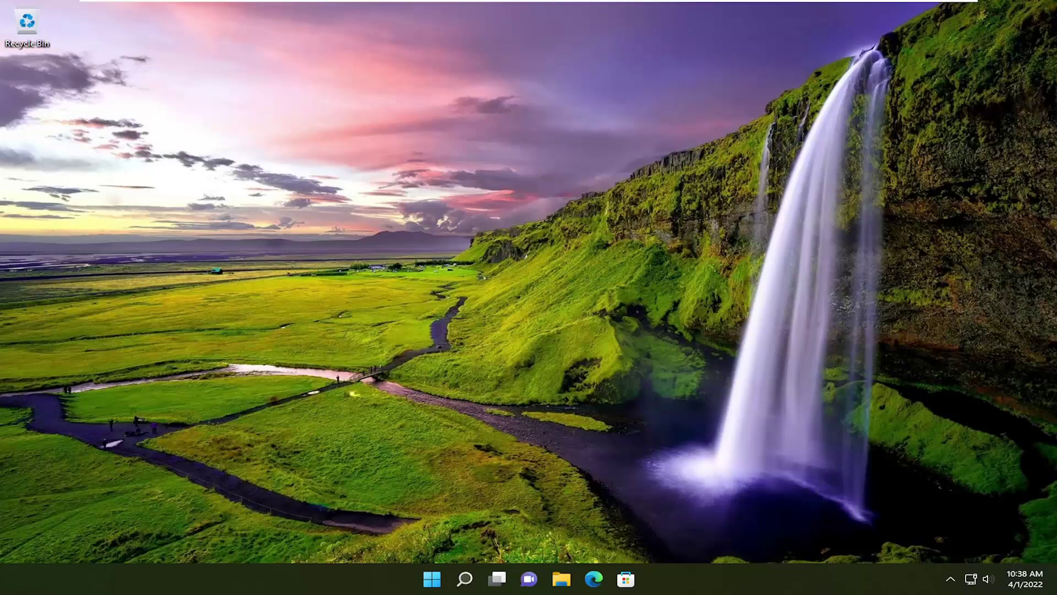
# Search Windows for 'services' and launch the Services console.
pyautogui.click(458, 577)
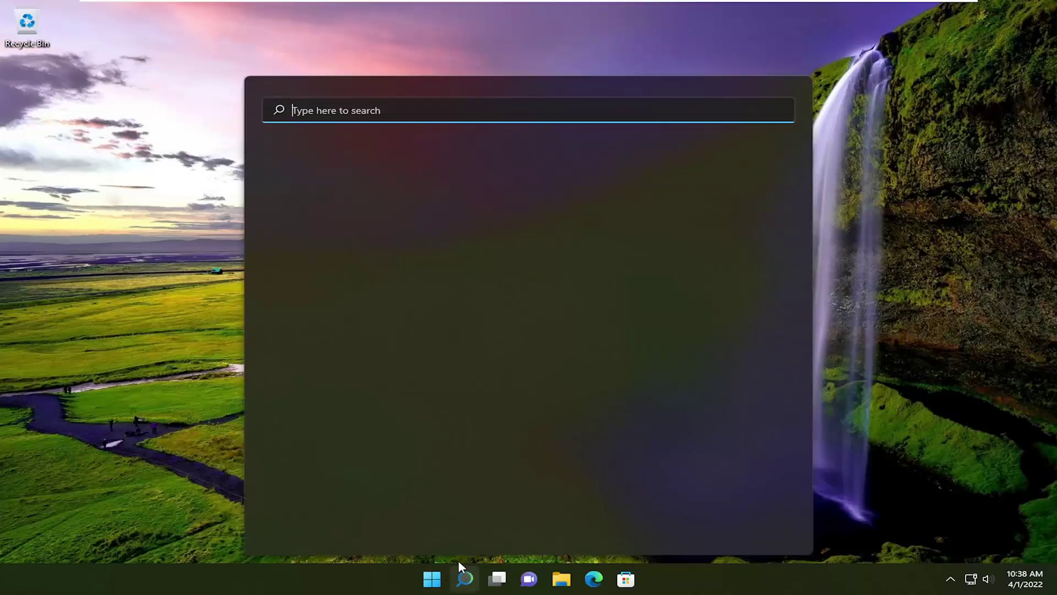
pyautogui.write('services')
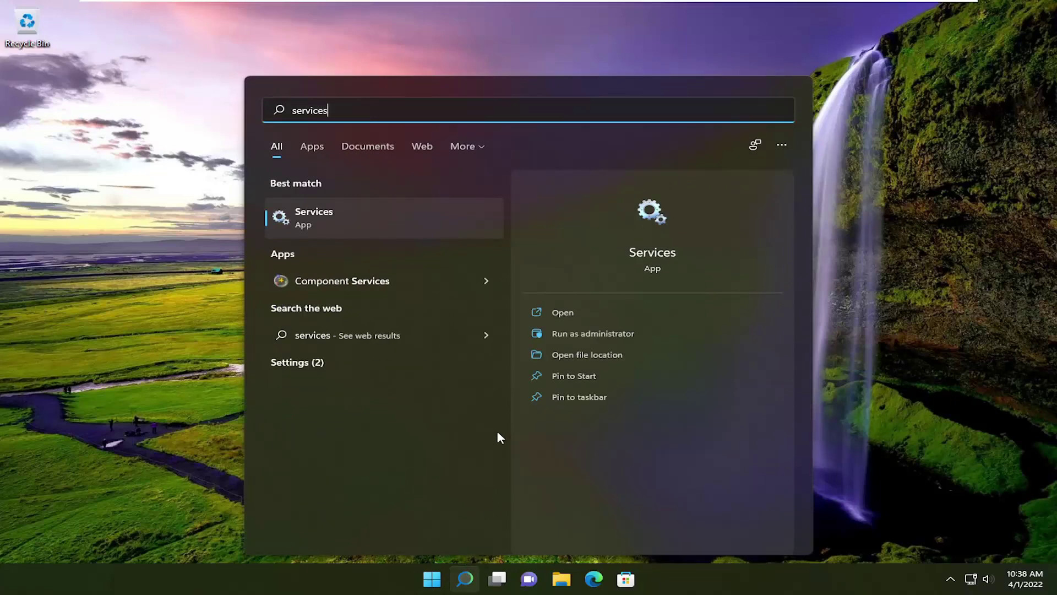
pyautogui.click(372, 222)
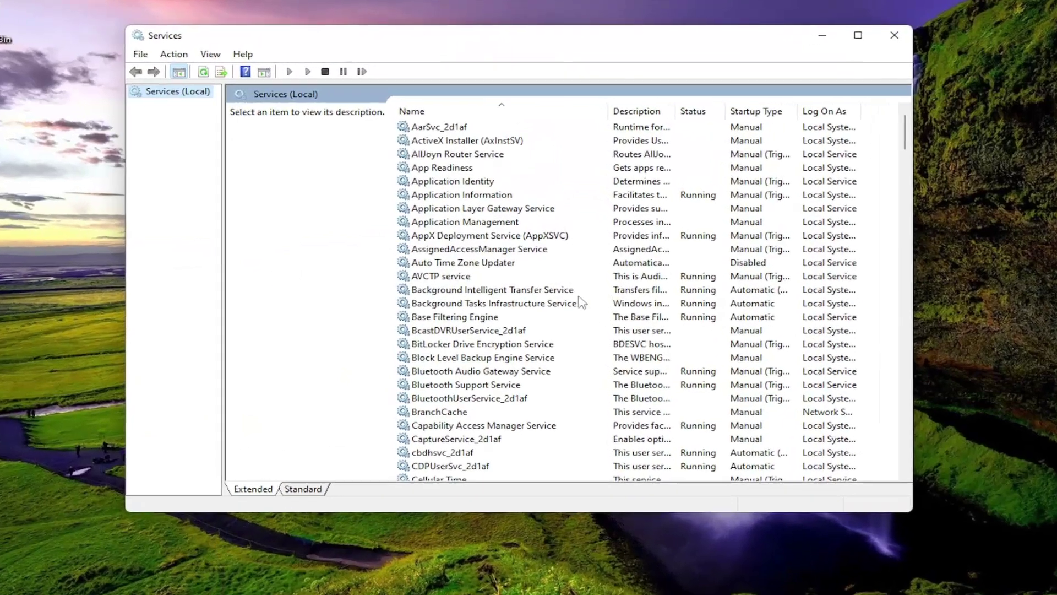
# Review the descriptions of Background Intelligent Transfer, Bluetooth Support, Bluetooth Audio Gateway and BluetoothUserService.
pyautogui.click(457, 275)
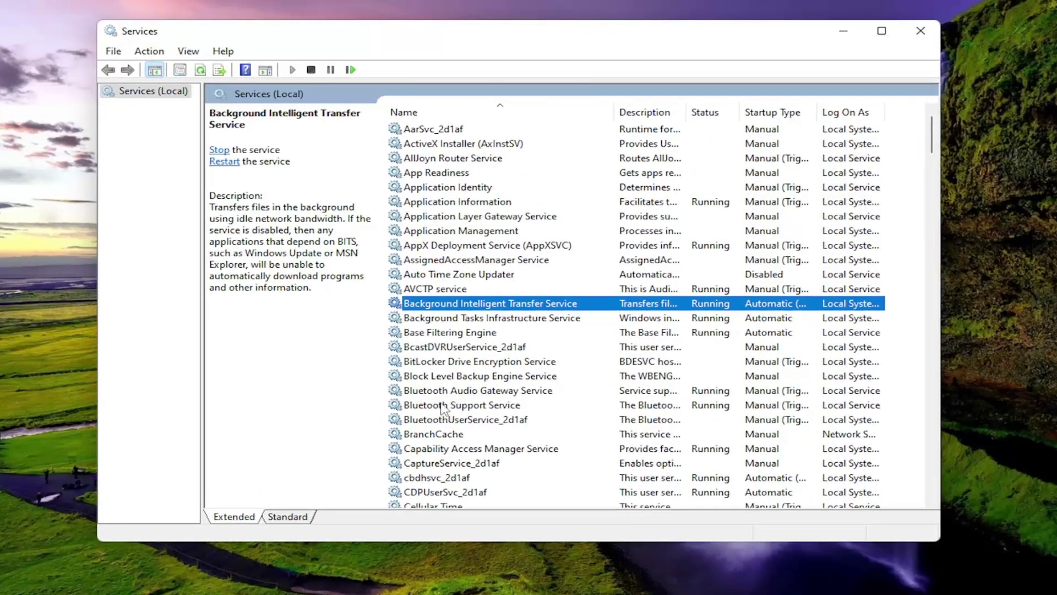
pyautogui.click(447, 406)
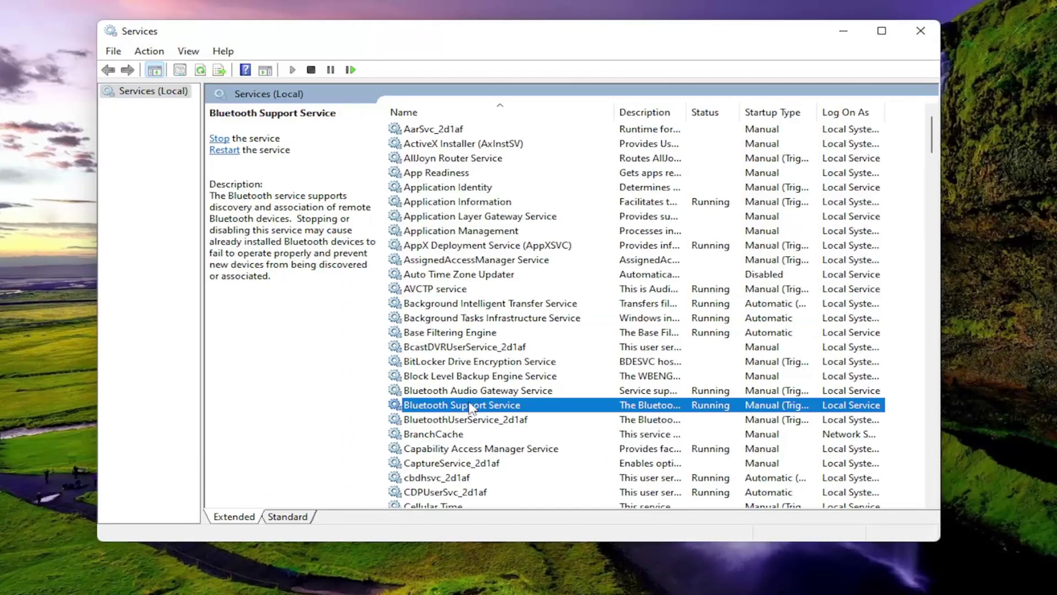
pyautogui.click(483, 397)
pyautogui.click(457, 420)
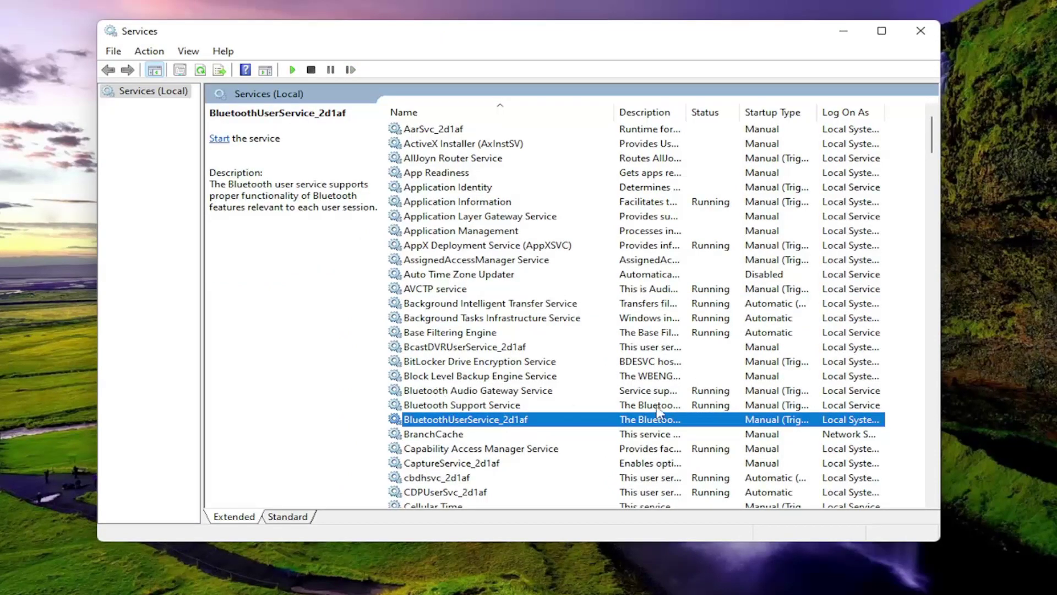
# Set Bluetooth Audio Gateway Service's startup type to Automatic and apply it.
pyautogui.doubleClick(457, 397)
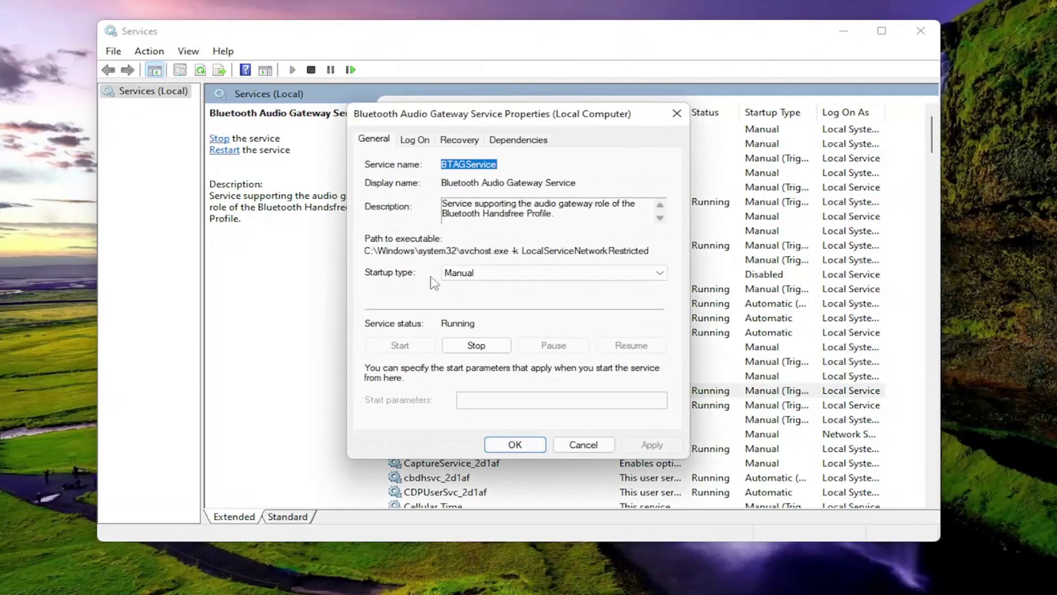
pyautogui.click(445, 275)
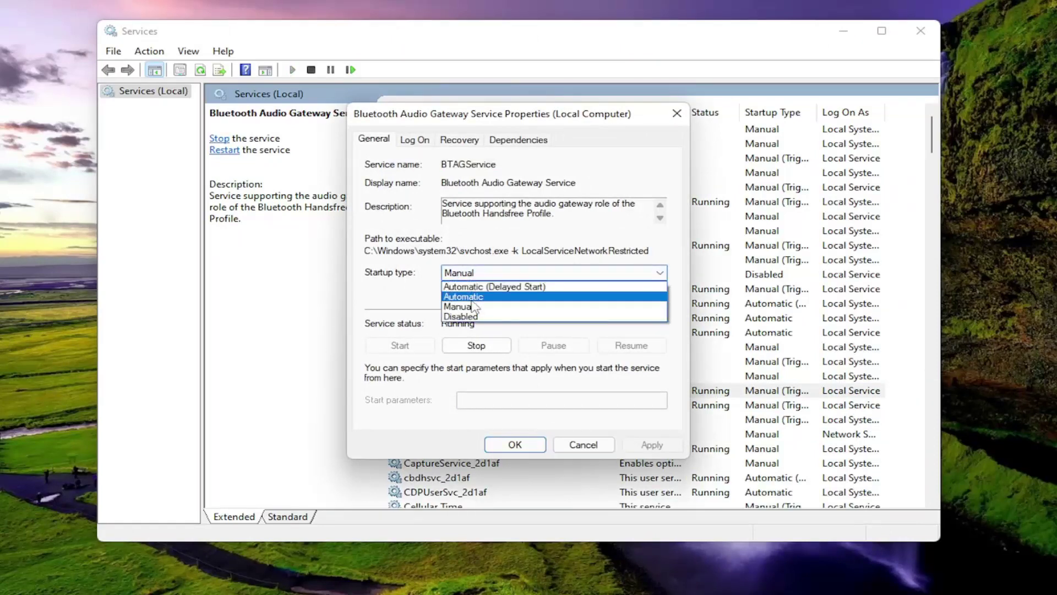
pyautogui.click(466, 294)
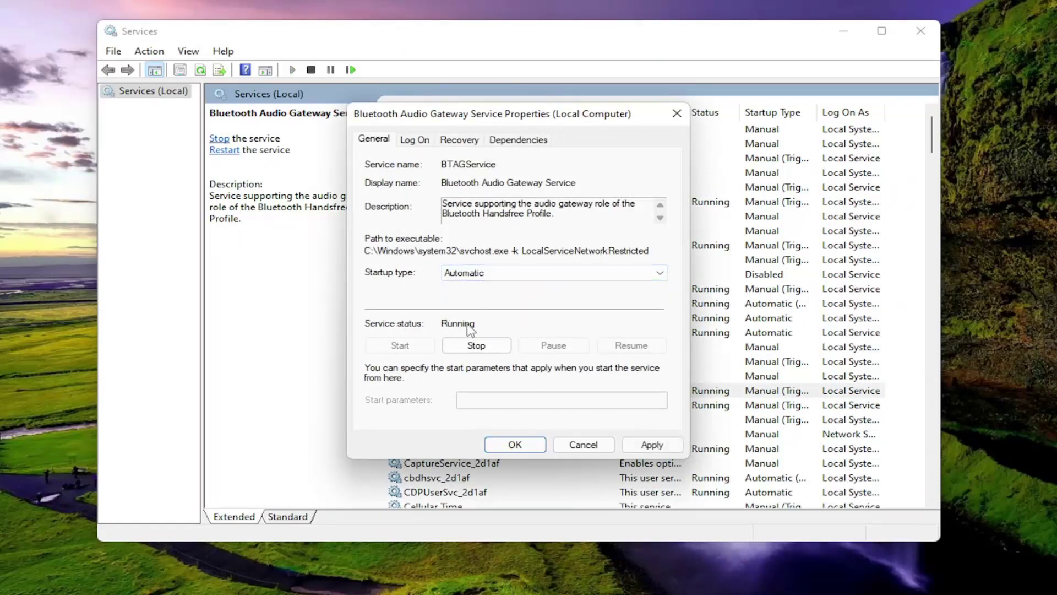
pyautogui.click(652, 445)
pyautogui.click(515, 444)
# Set Bluetooth Support Service's startup type to Automatic and save.
pyautogui.doubleClick(467, 408)
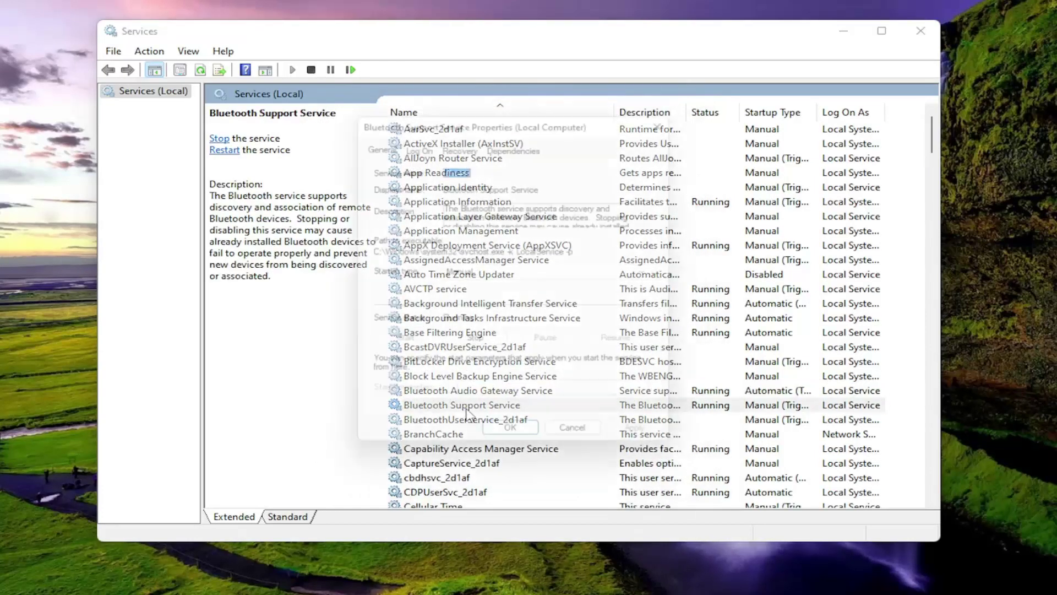
pyautogui.click(465, 273)
pyautogui.click(463, 297)
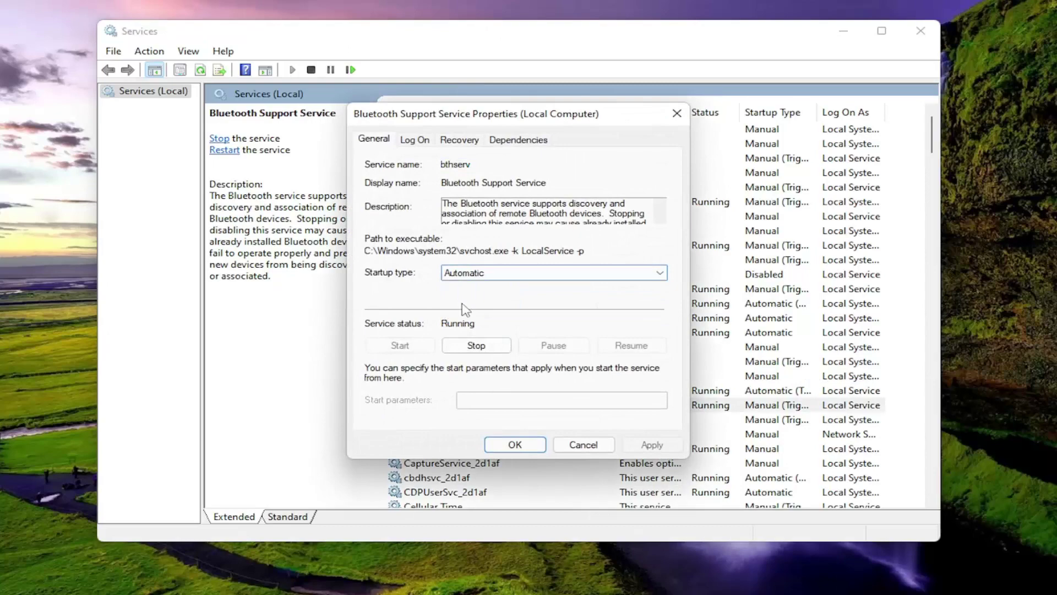
pyautogui.click(652, 445)
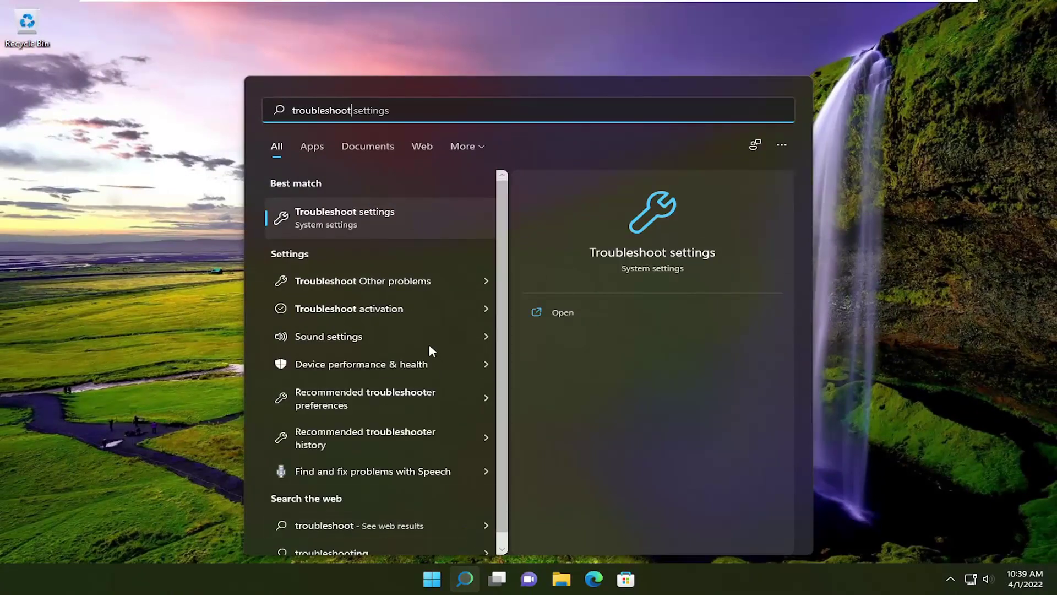
# Run the Bluetooth troubleshooter under Other troubleshooters to fix the radio status, then close Settings.
pyautogui.click(343, 212)
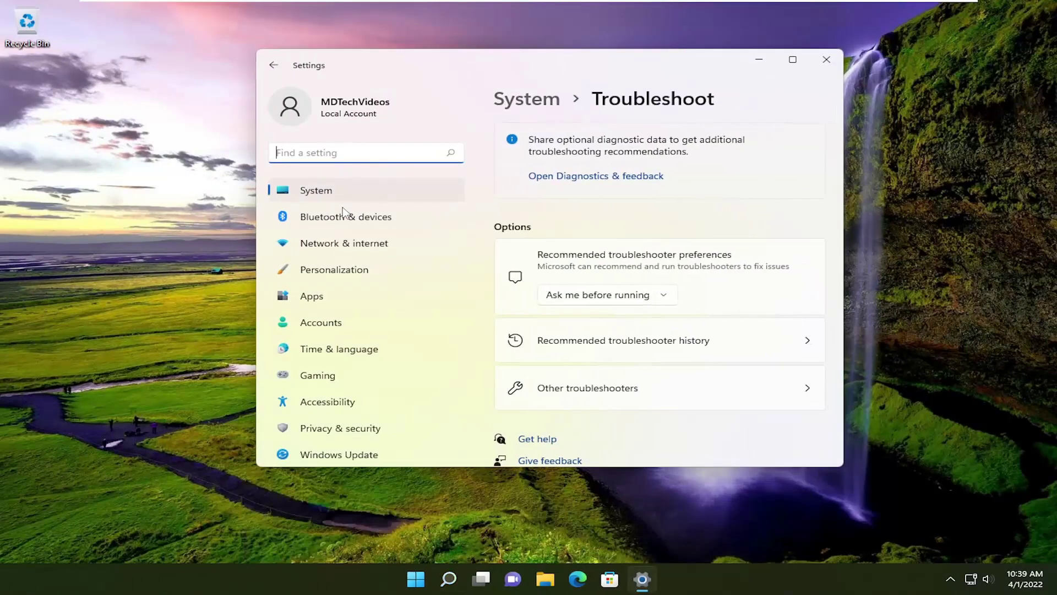
pyautogui.scroll(-1, 644, 330)
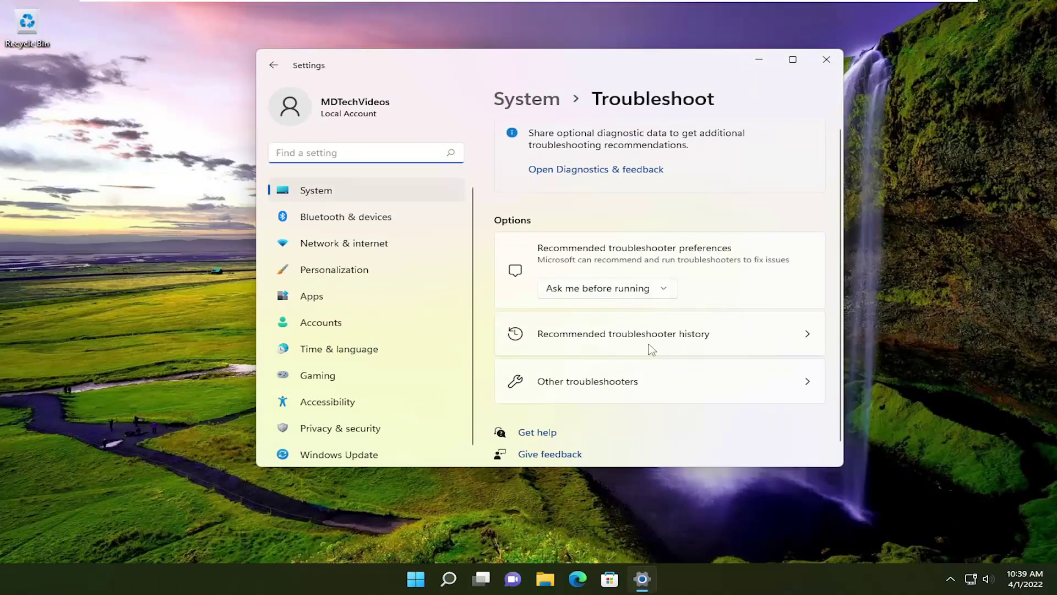
pyautogui.click(567, 368)
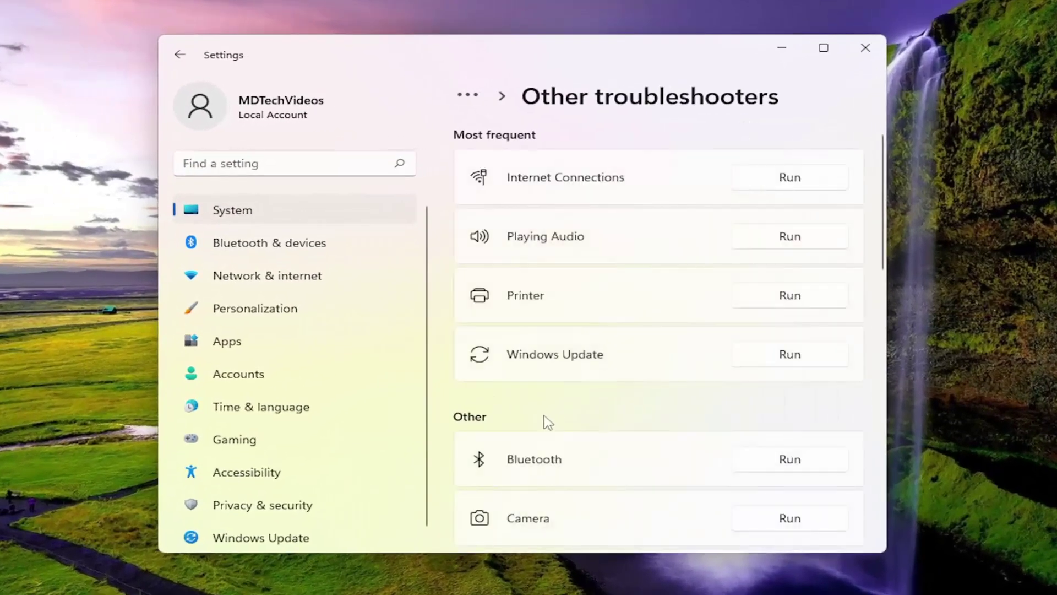
pyautogui.scroll(-1, 605, 374)
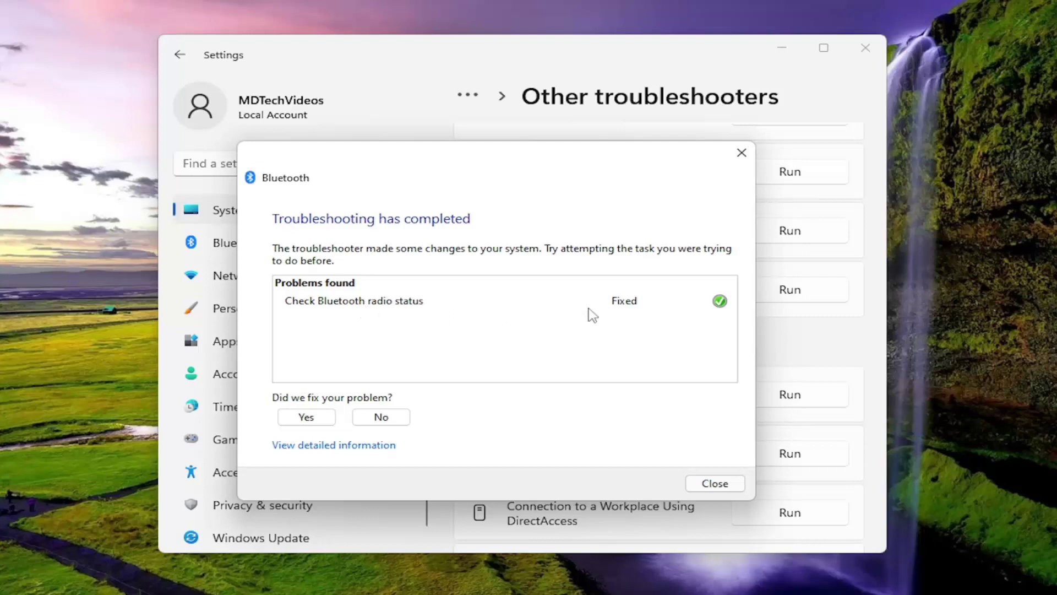
pyautogui.click(703, 484)
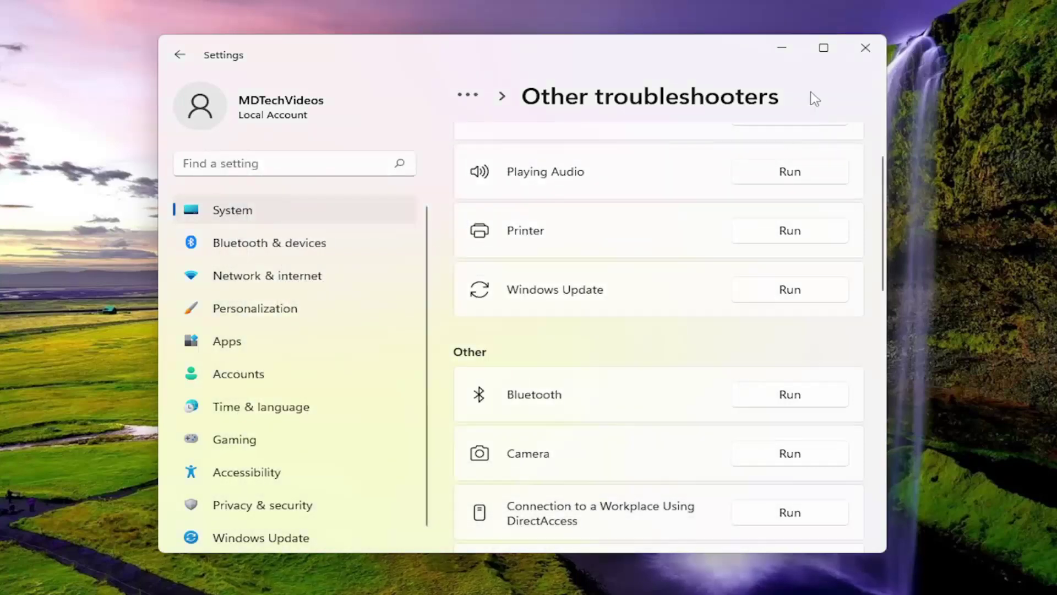
pyautogui.click(859, 54)
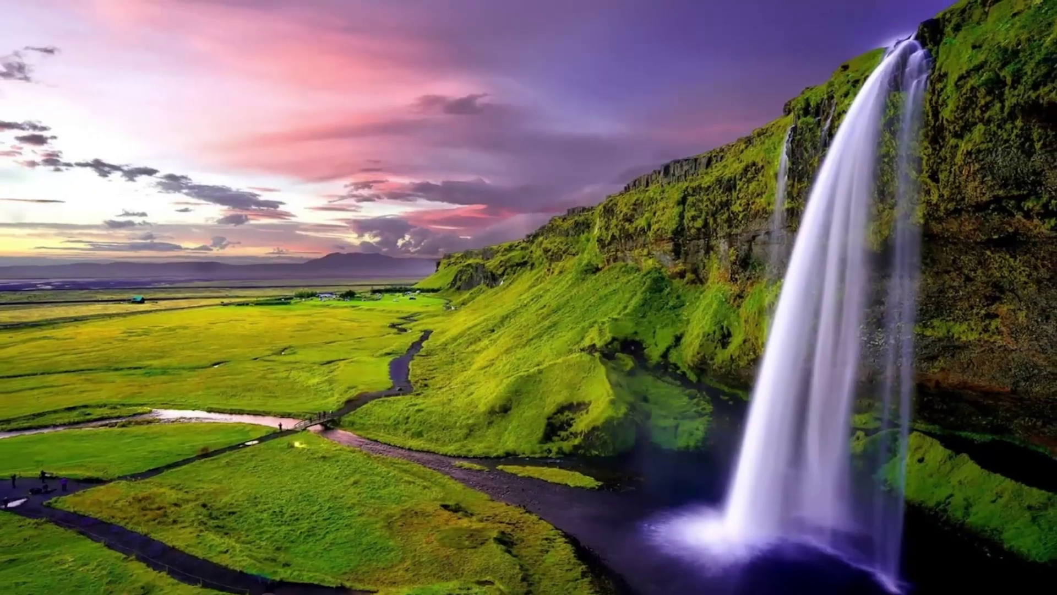
# Search Windows for 'device manager' and launch Device Manager.
pyautogui.click(466, 576)
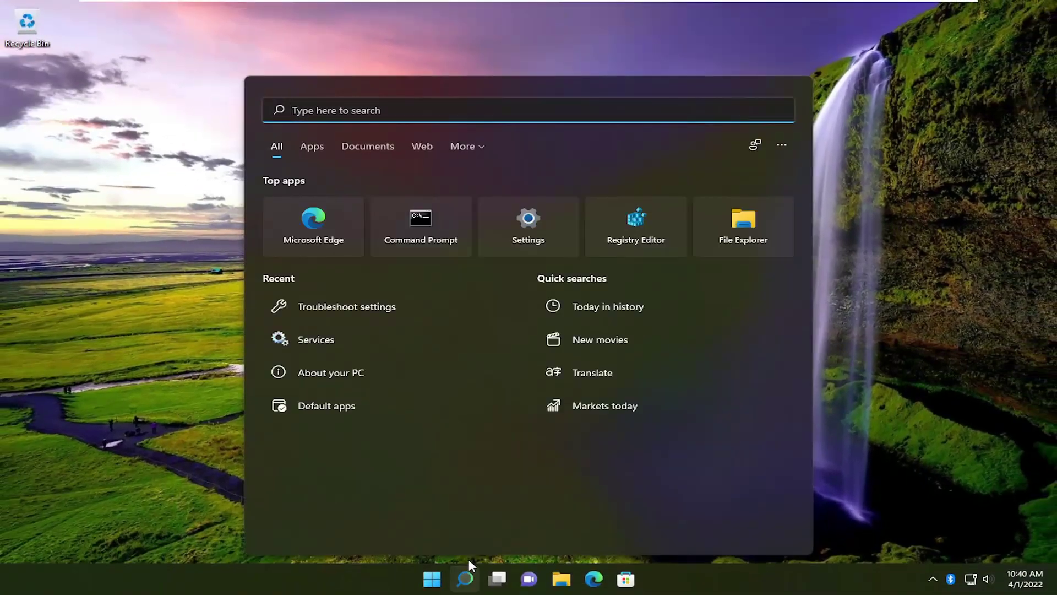
pyautogui.write('dev')
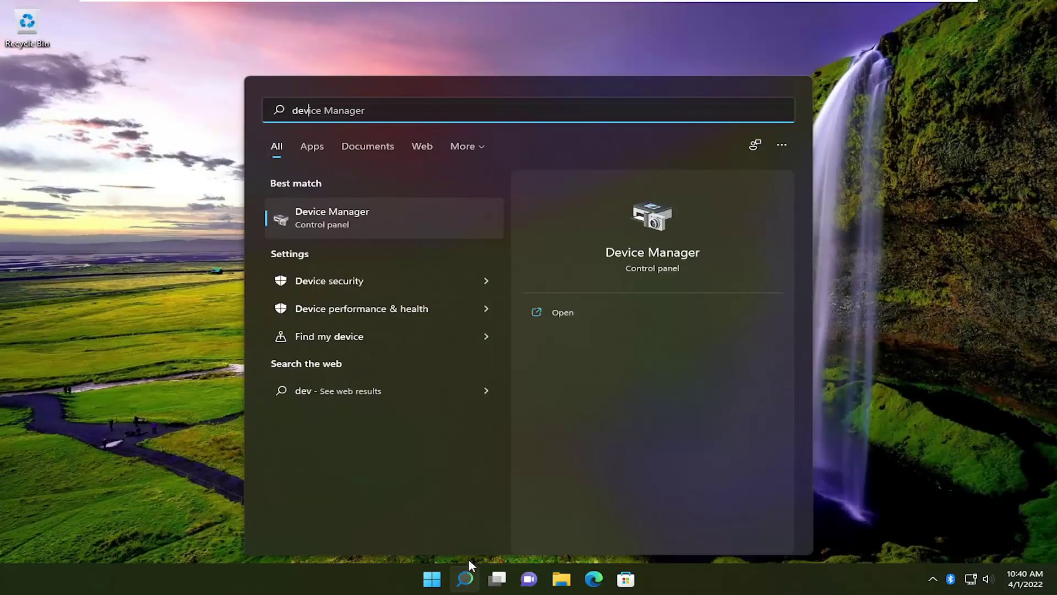
pyautogui.write('ice manager')
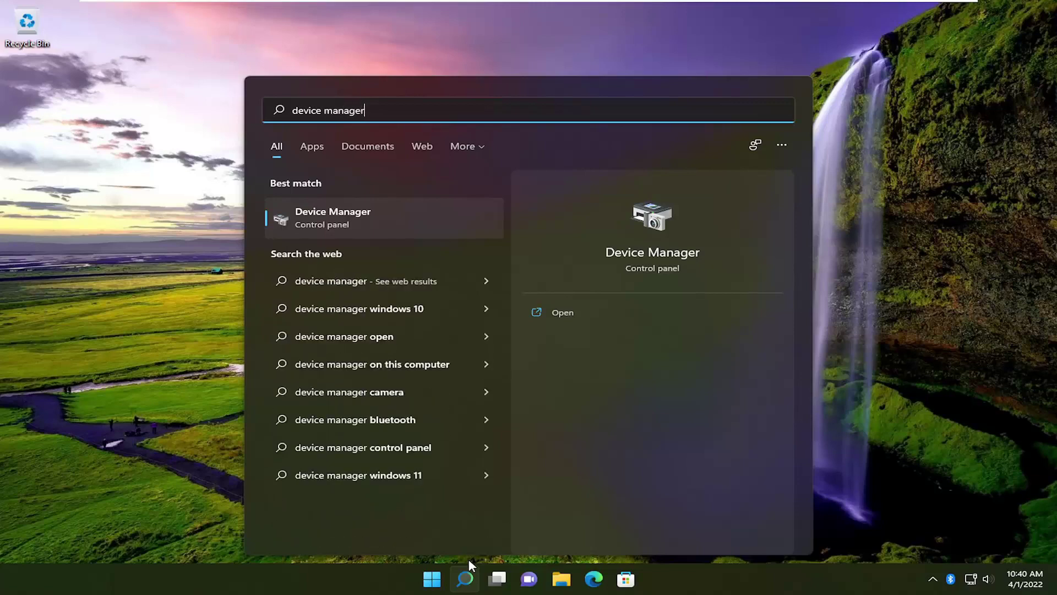
pyautogui.click(351, 217)
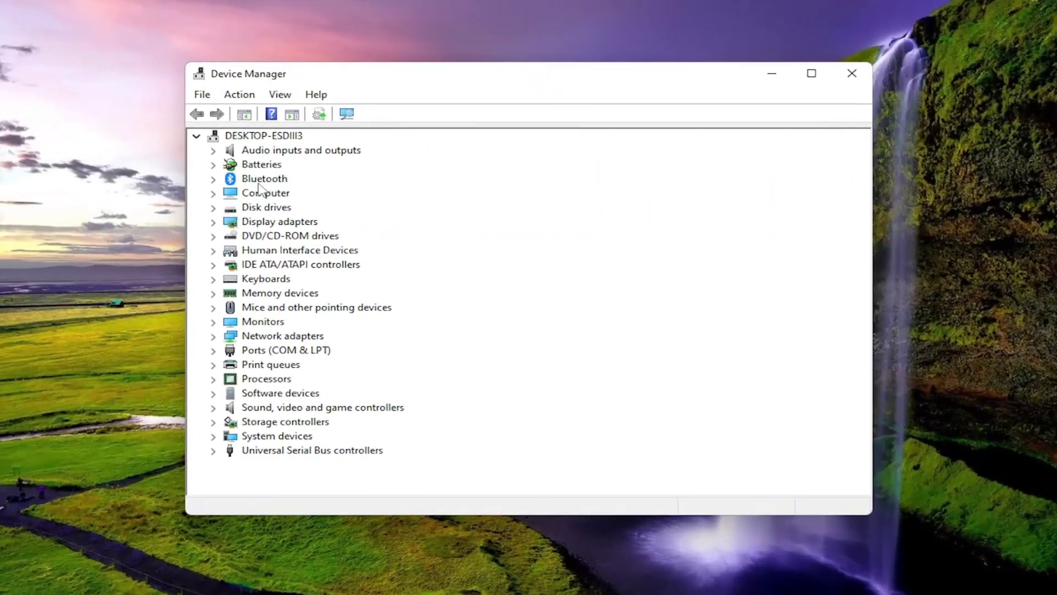
# Reinstall the Bluetooth Device (RFCOMM Protocol TDI) driver from the compatible drivers list.
pyautogui.doubleClick(263, 180)
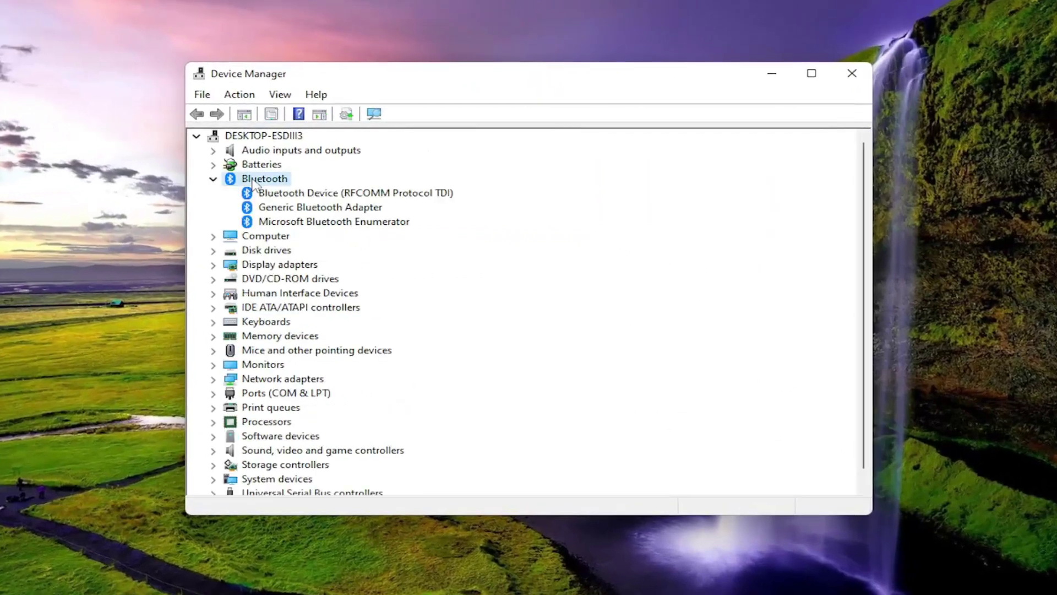
pyautogui.rightClick(299, 196)
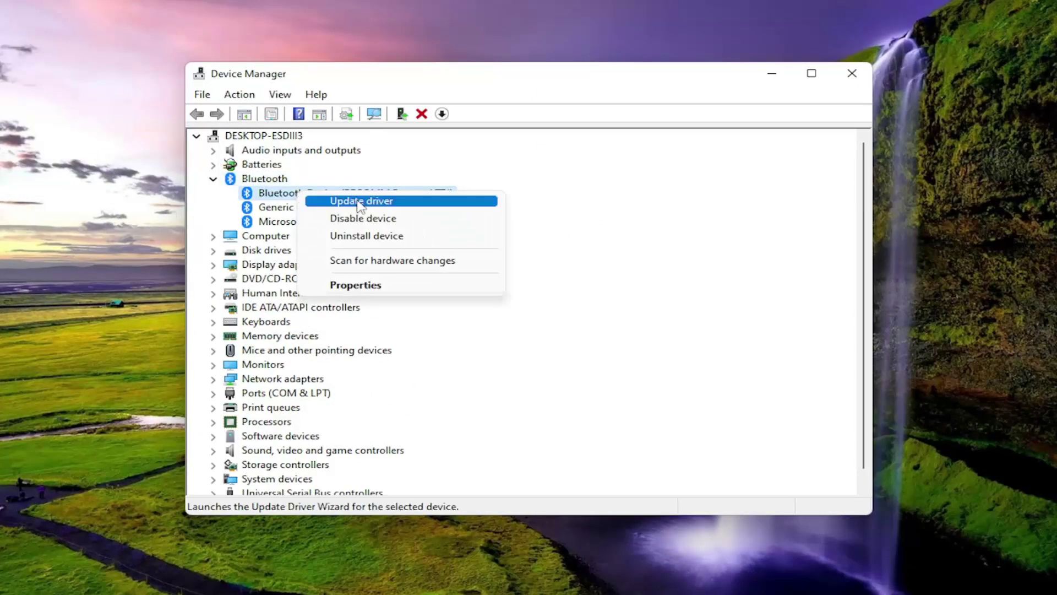
pyautogui.click(362, 205)
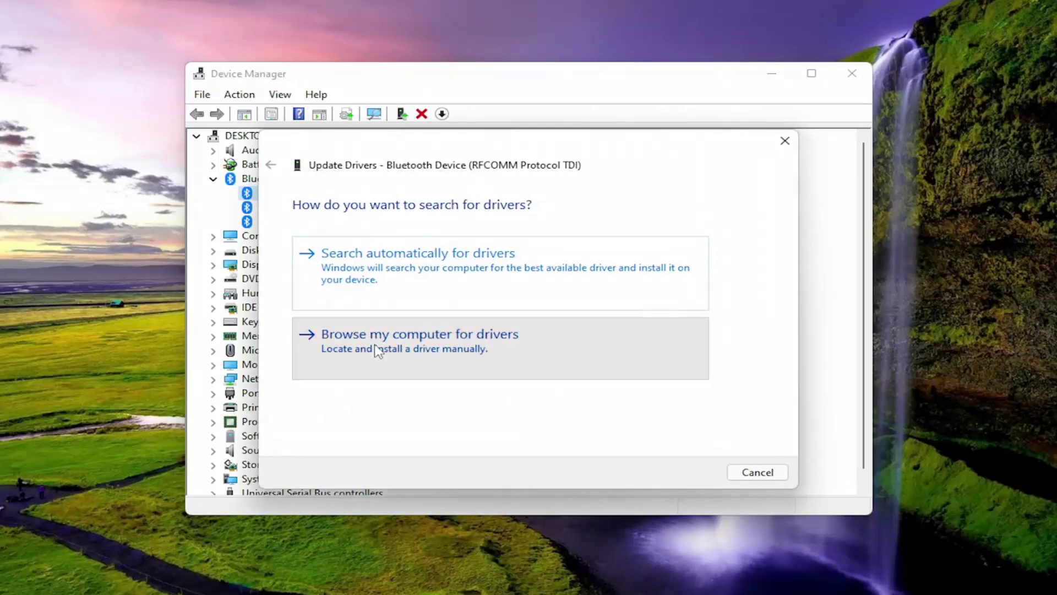
pyautogui.click(377, 349)
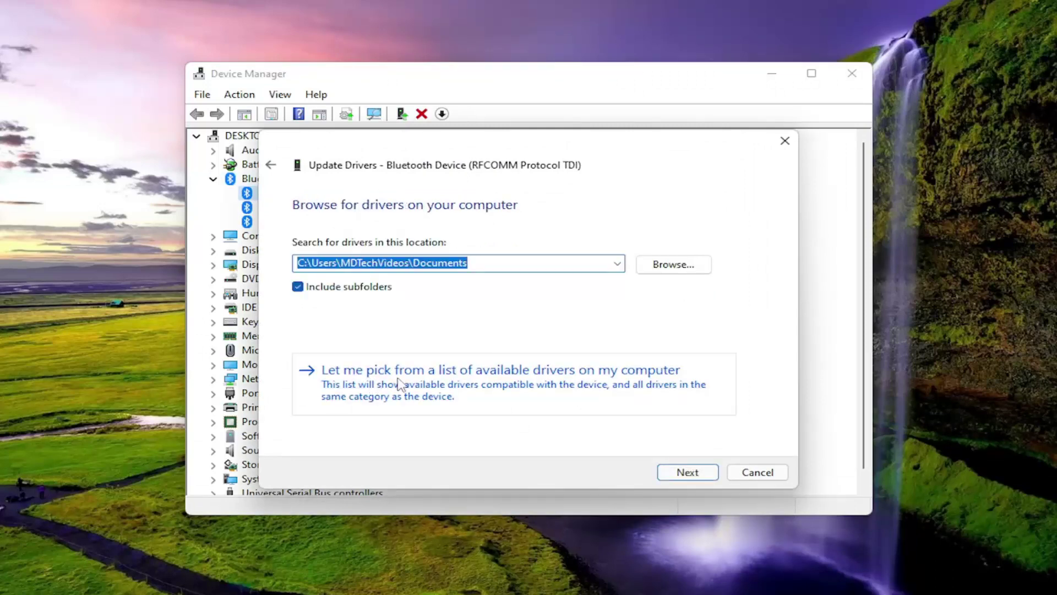
pyautogui.click(608, 384)
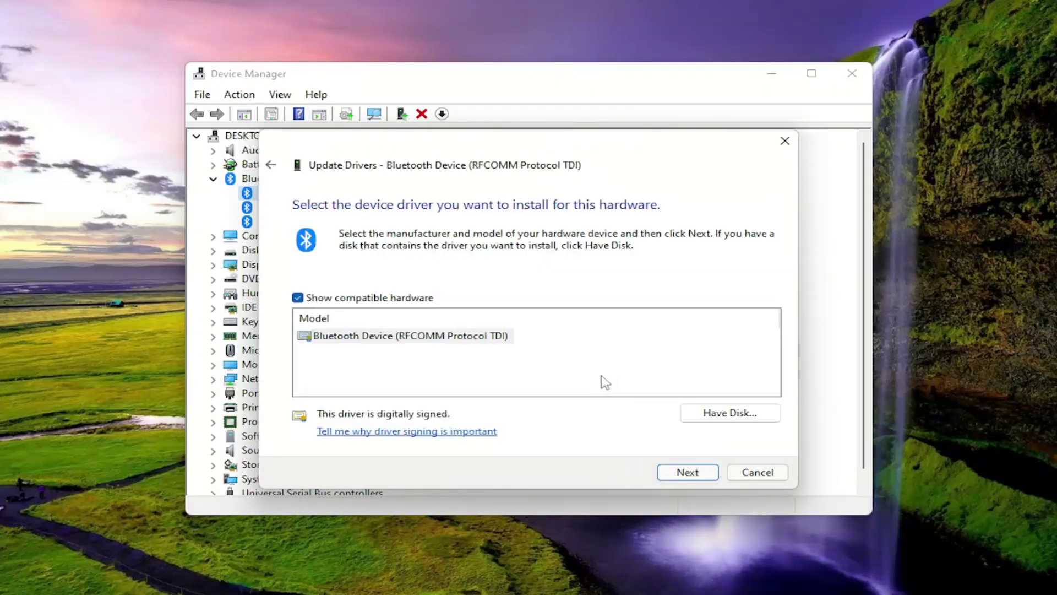
pyautogui.click(412, 337)
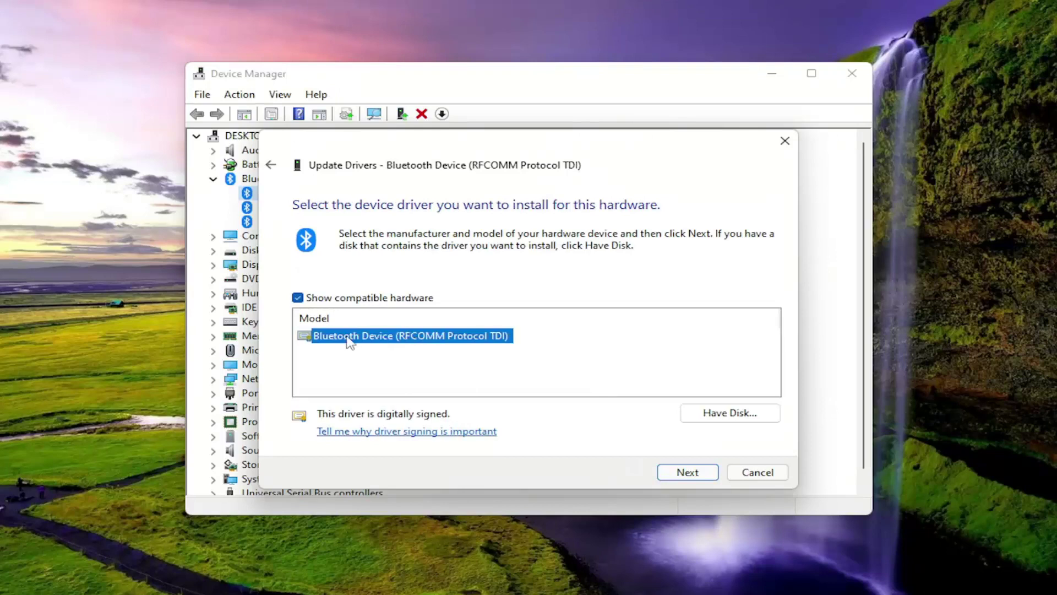
pyautogui.click(686, 472)
pyautogui.click(776, 472)
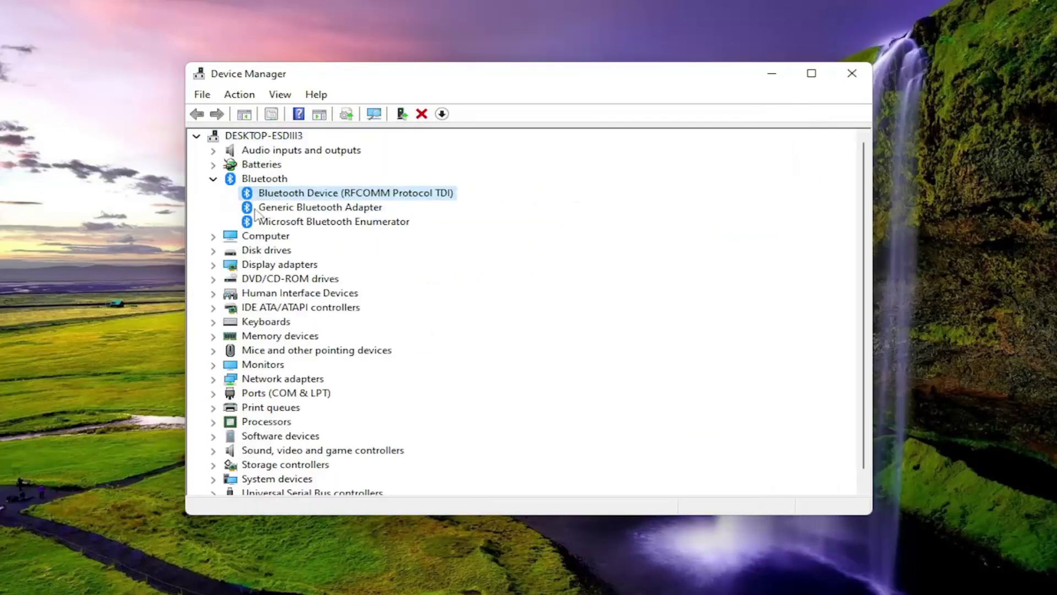
# Inspect the Generic Bluetooth Adapter's Advanced and Driver properties.
pyautogui.doubleClick(277, 212)
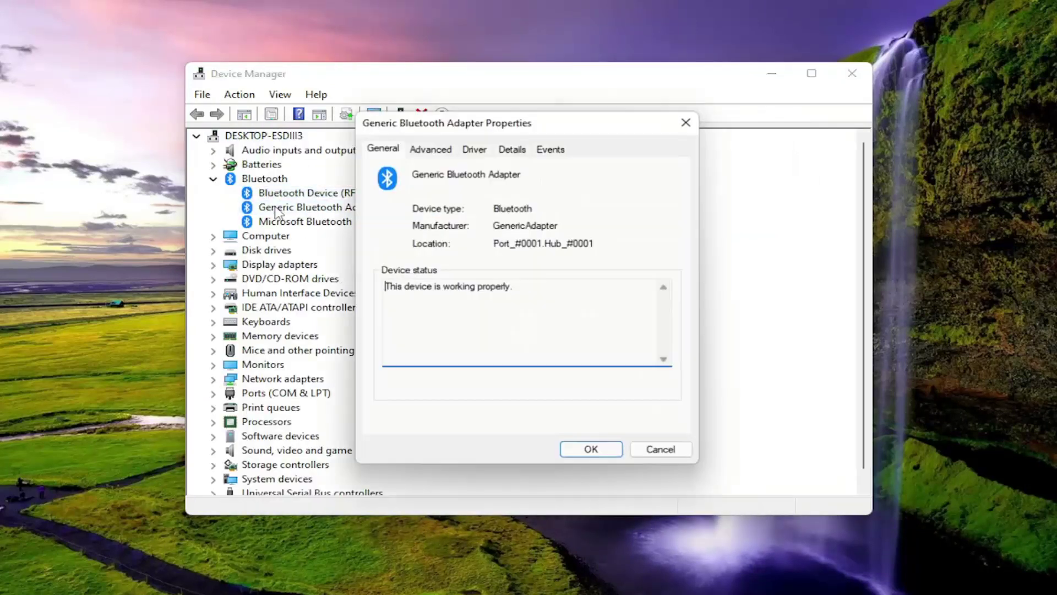
pyautogui.click(429, 145)
pyautogui.click(473, 148)
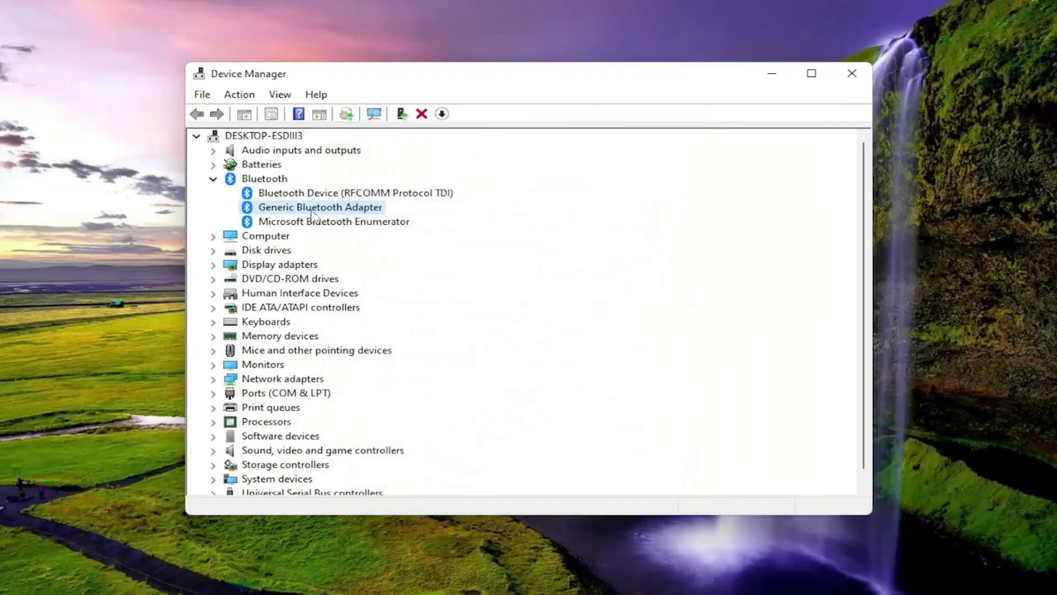
# Reinstall the Generic Bluetooth Adapter driver from the compatible drivers on the computer.
pyautogui.rightClick(340, 212)
pyautogui.click(375, 221)
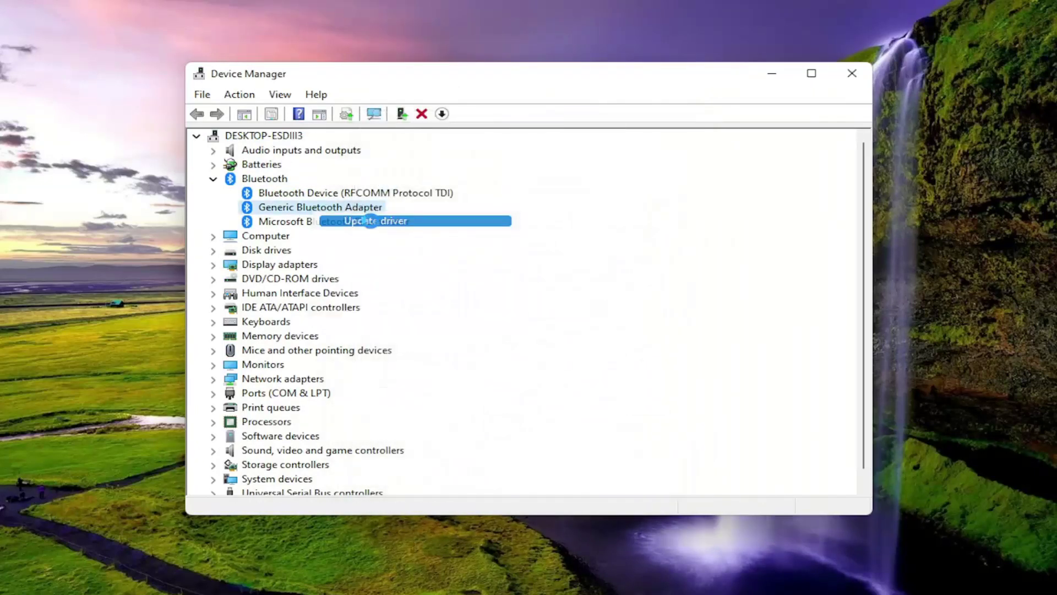
pyautogui.click(432, 354)
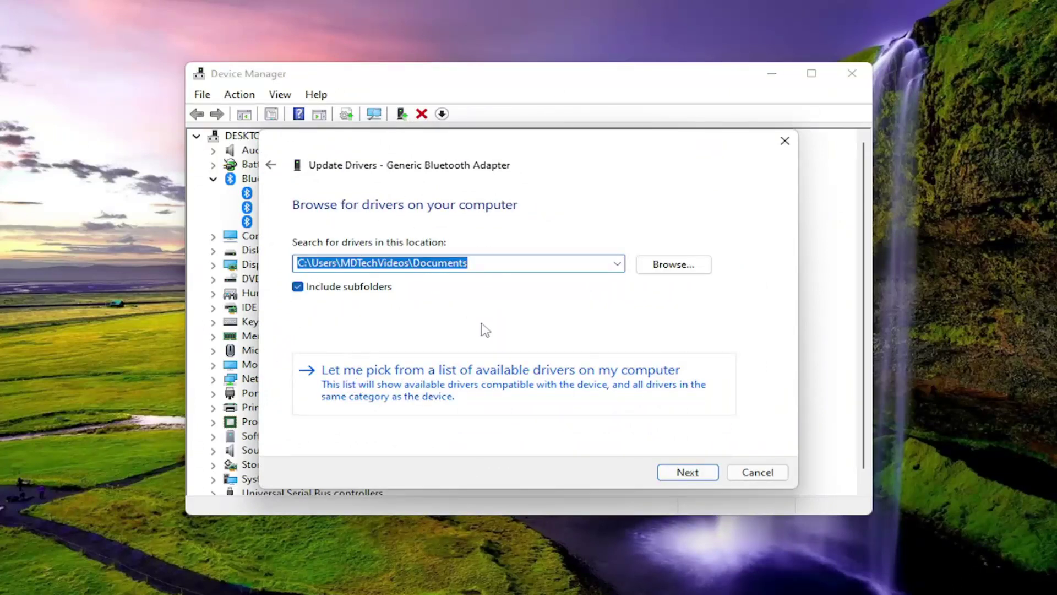
pyautogui.click(416, 390)
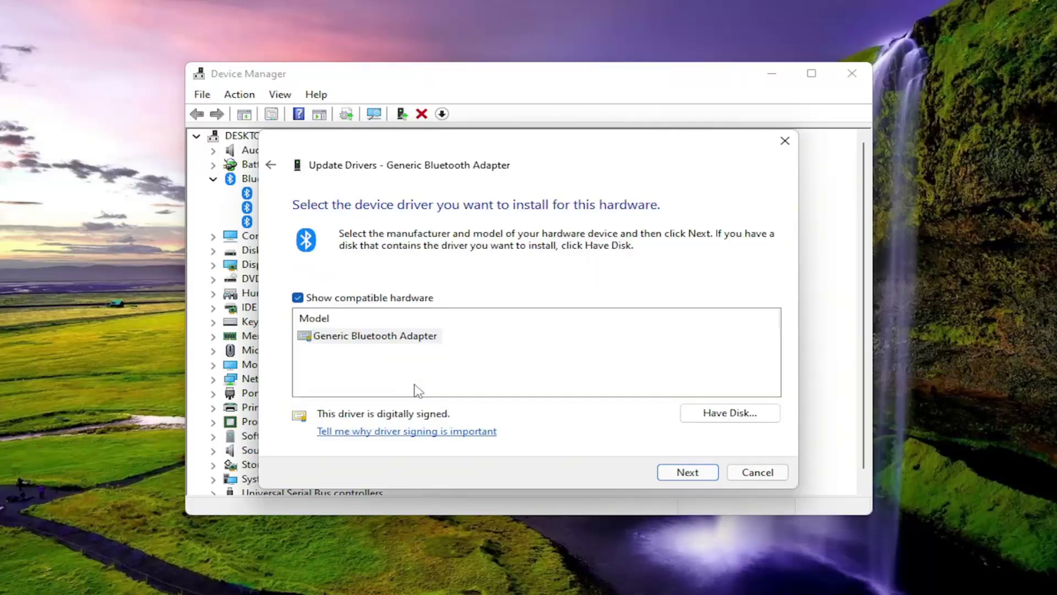
pyautogui.click(684, 472)
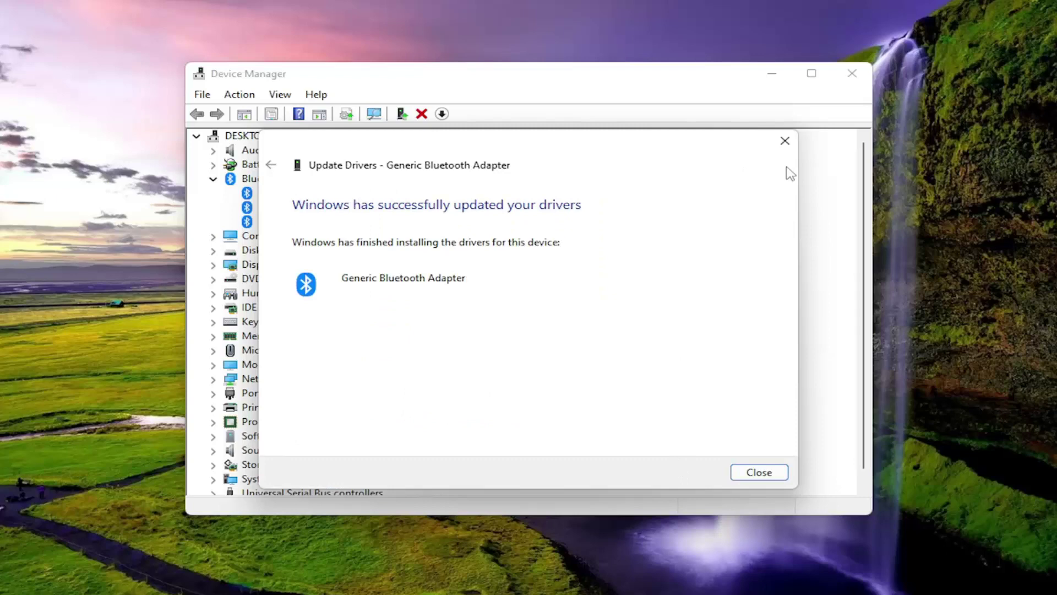
pyautogui.click(785, 141)
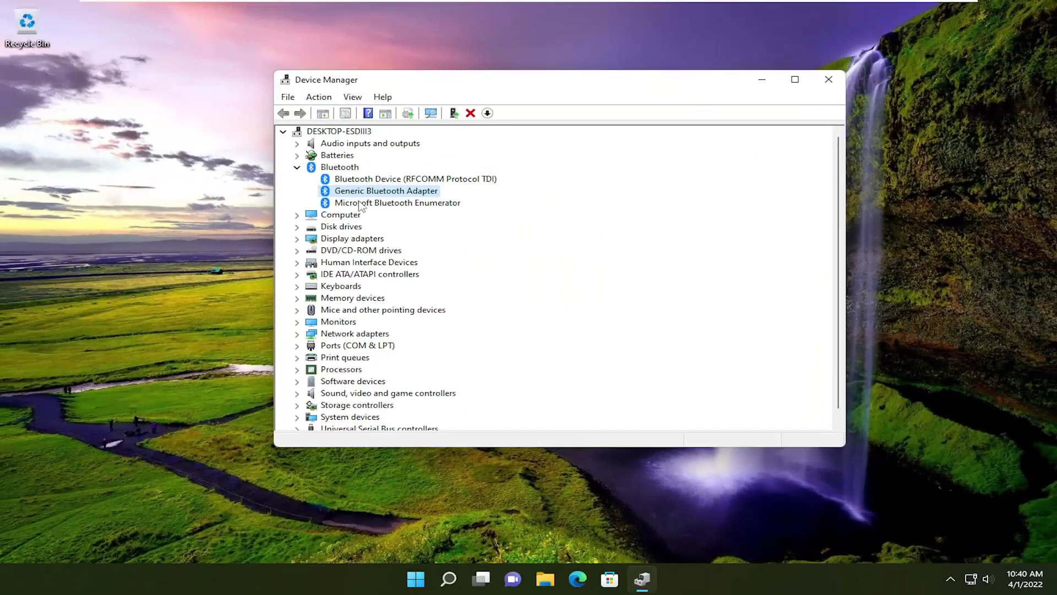
# Check the Microsoft Bluetooth Enumerator's properties, then reinstall its driver from the compatible list.
pyautogui.click(360, 203)
pyautogui.doubleClick(360, 205)
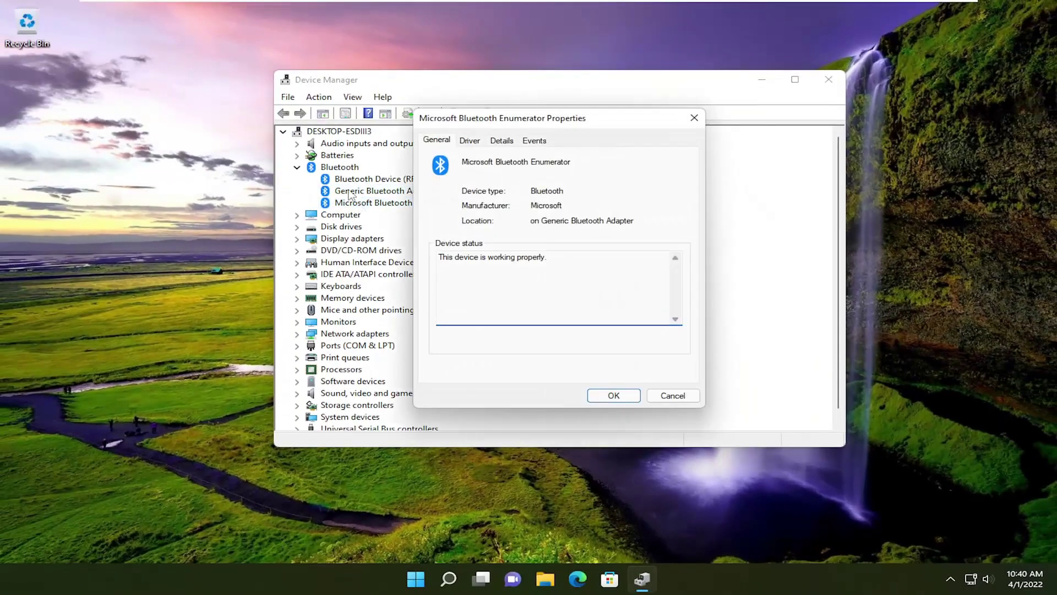
pyautogui.click(694, 119)
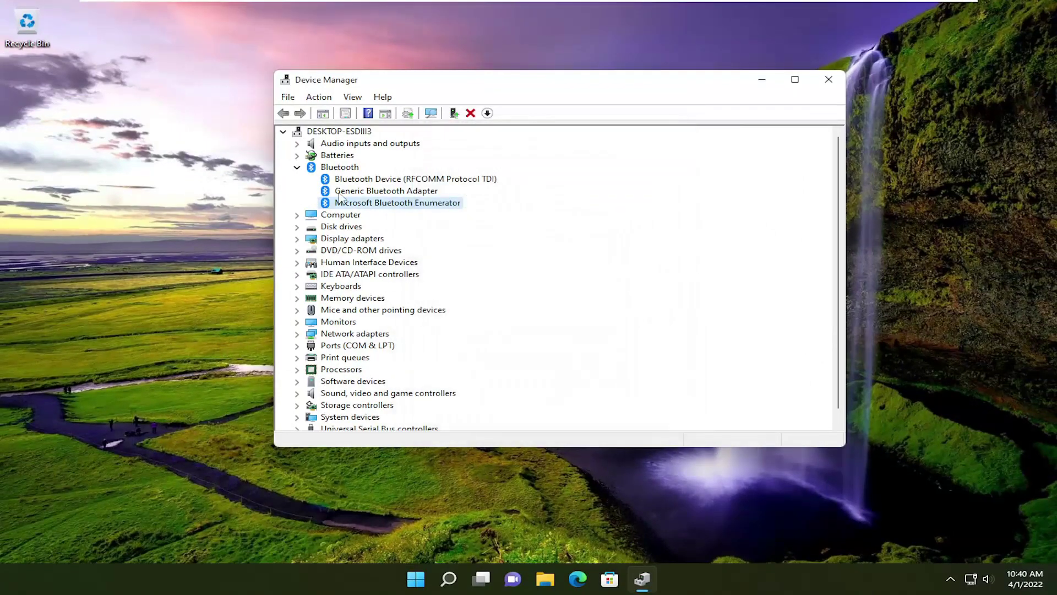
pyautogui.rightClick(370, 207)
pyautogui.click(405, 213)
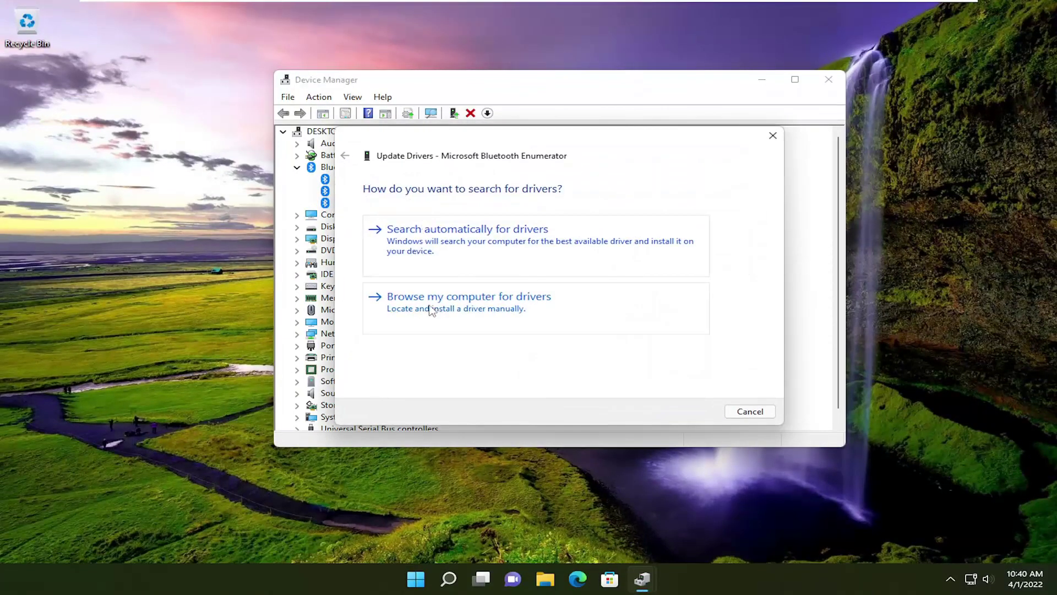
pyautogui.click(478, 314)
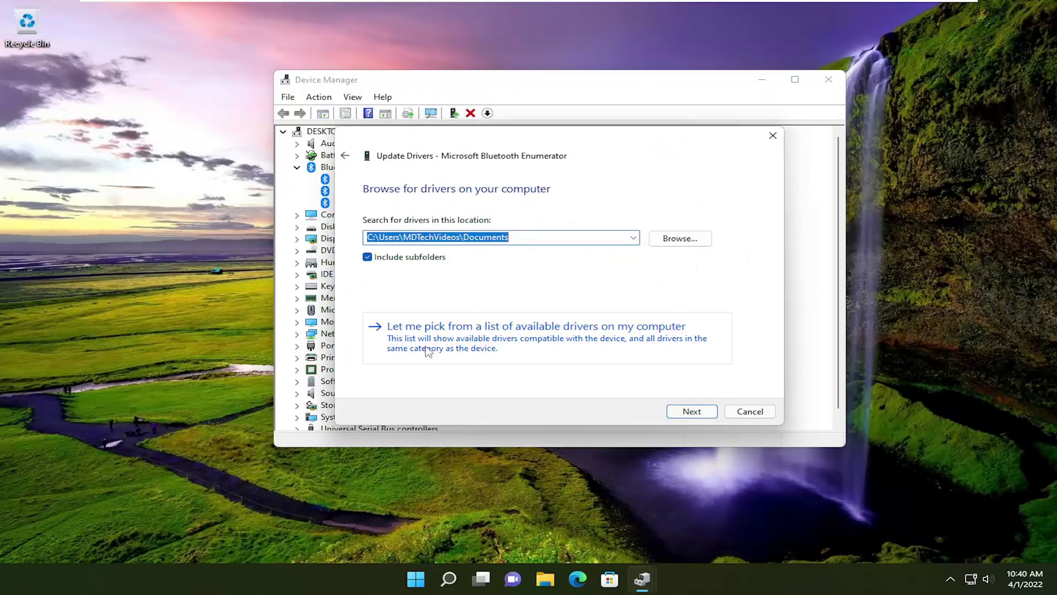
pyautogui.click(642, 346)
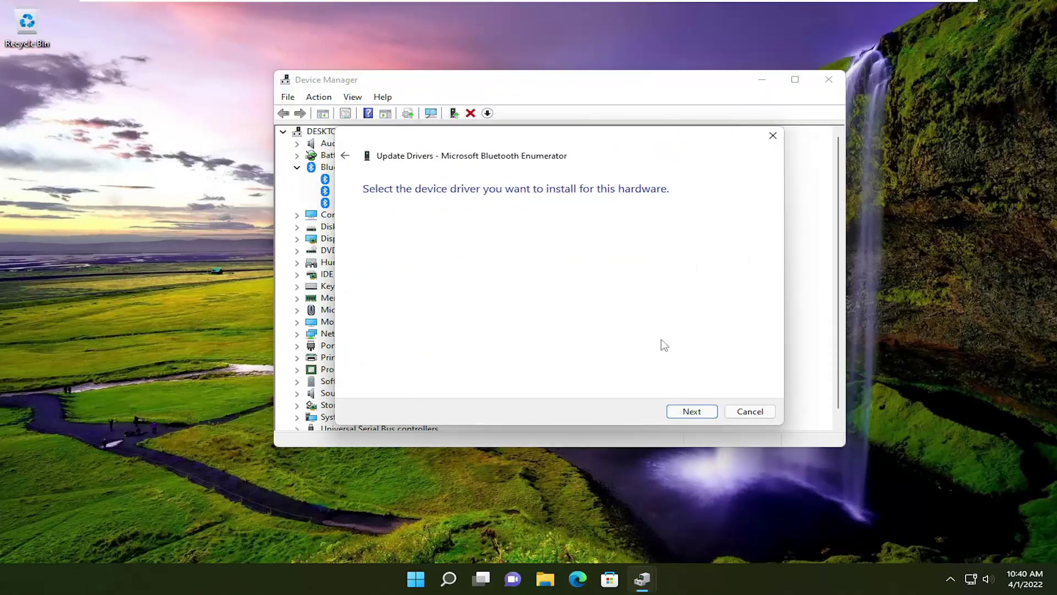
pyautogui.click(689, 412)
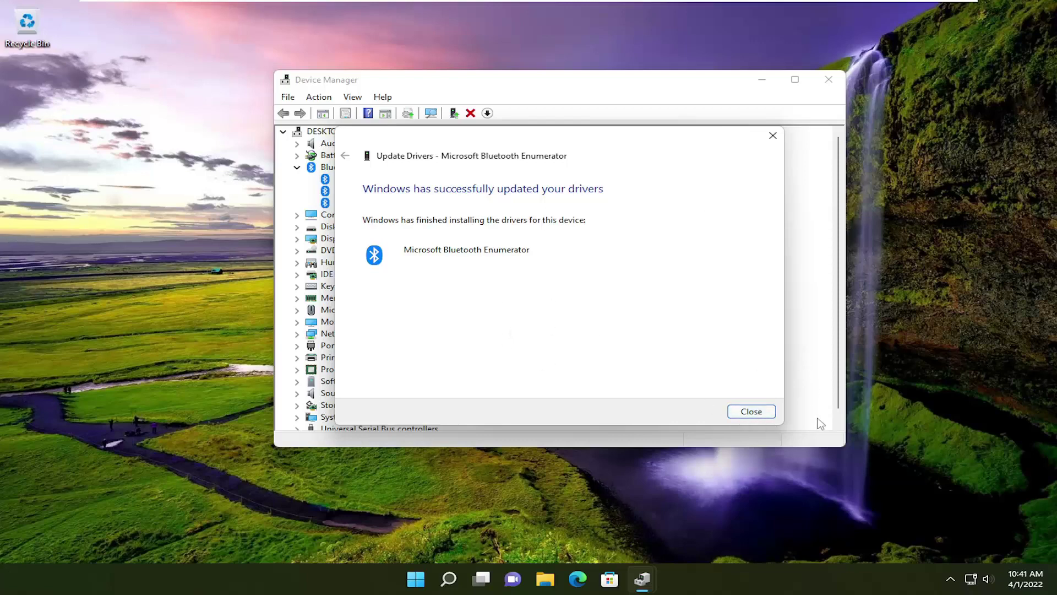
pyautogui.click(752, 412)
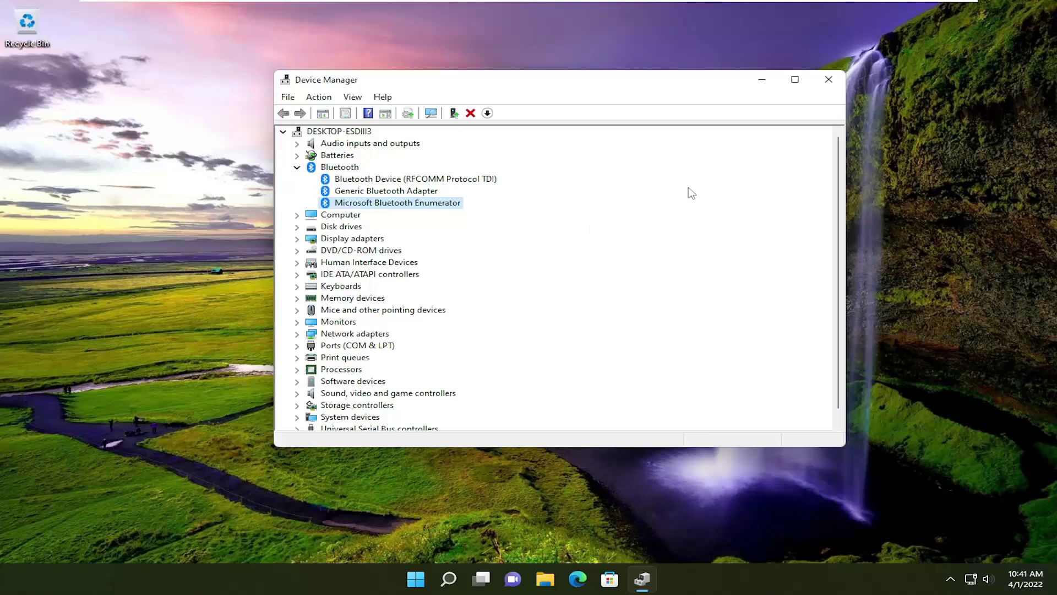
# Close Device Manager and bring up the Start menu's Shut down or sign out options.
pyautogui.click(827, 81)
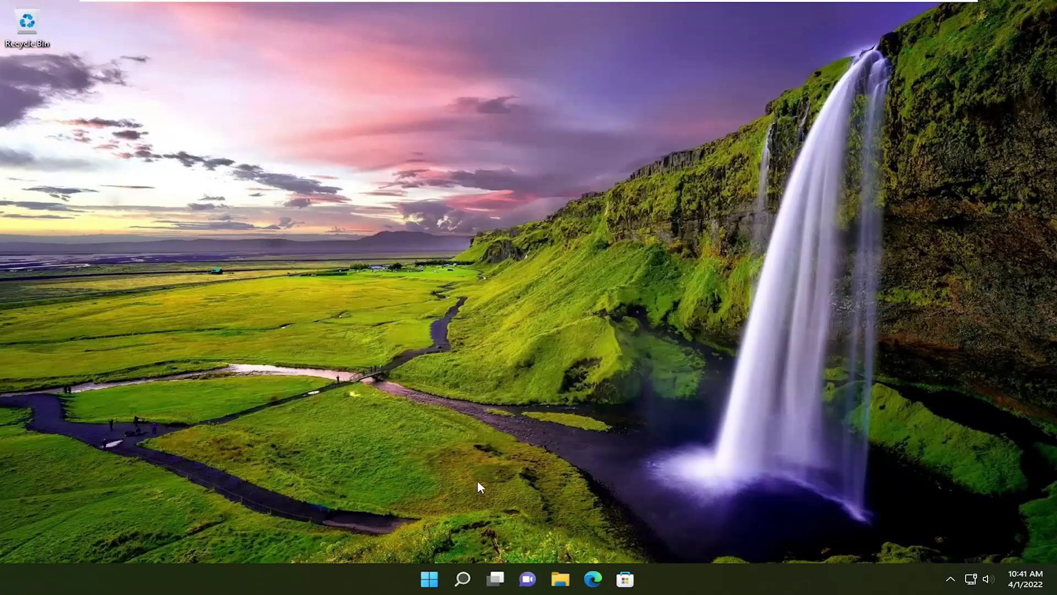
pyautogui.rightClick(432, 579)
pyautogui.moveTo(446, 527)
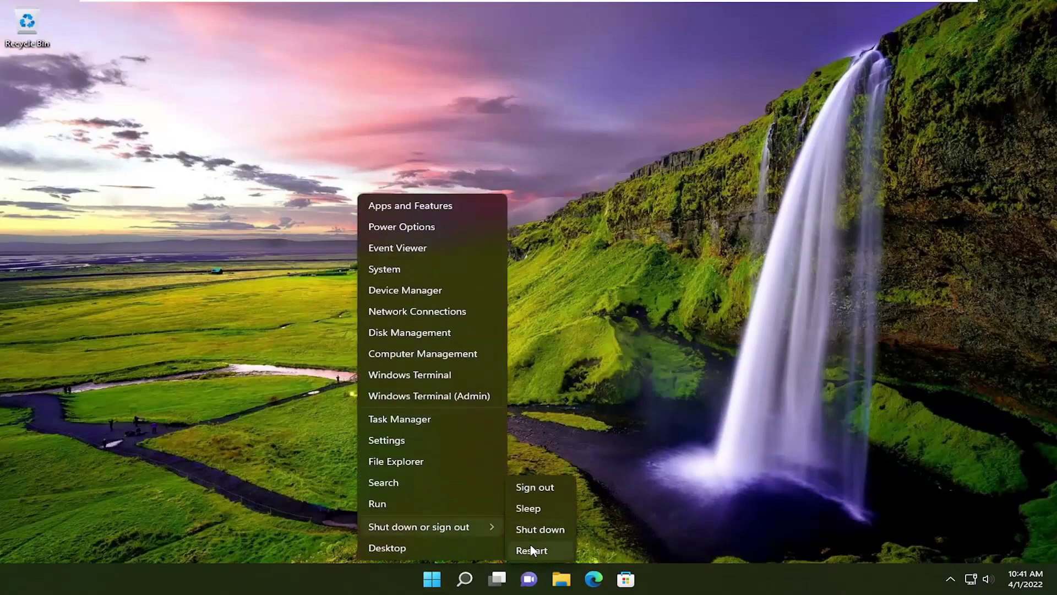